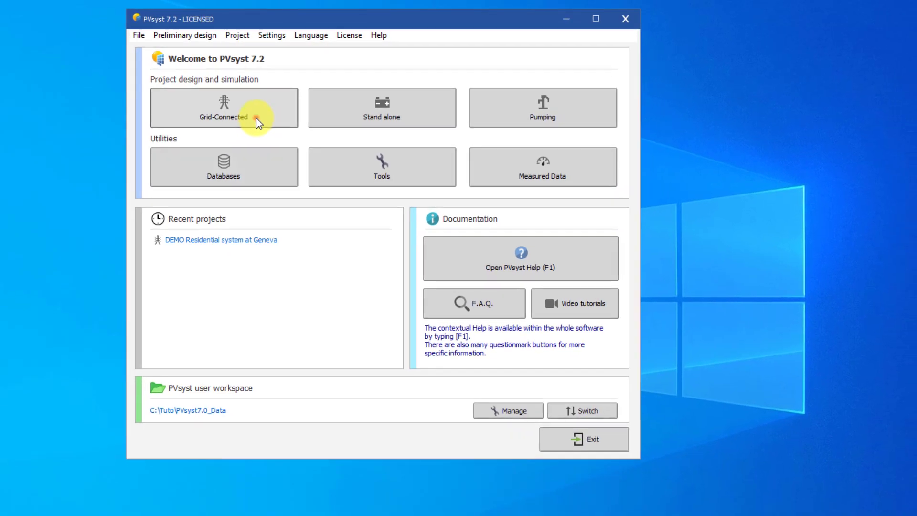
# - Open the grid-connected project design window from the welcome screen
pyautogui.click(270, 130)
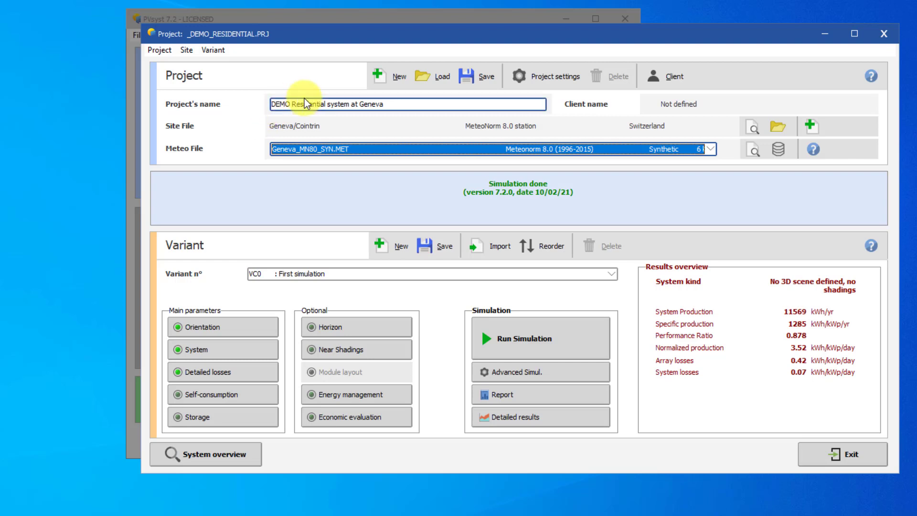
# - Start a new blank project and clear its default name for 'Tutorial project'
pyautogui.click(376, 75)
pyautogui.moveTo(357, 105); pyautogui.dragTo(263, 104)
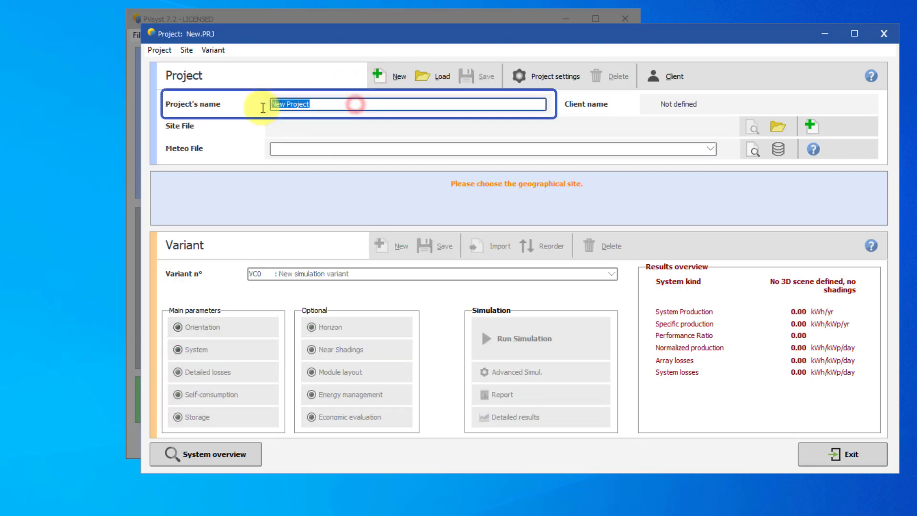
pyautogui.press('BackSpace')
pyautogui.write('Tutorial')
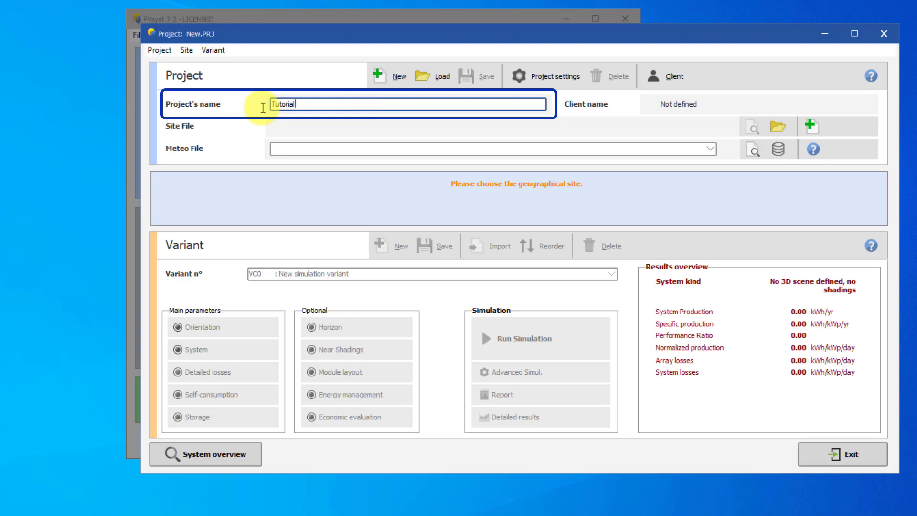
pyautogui.write(' project')
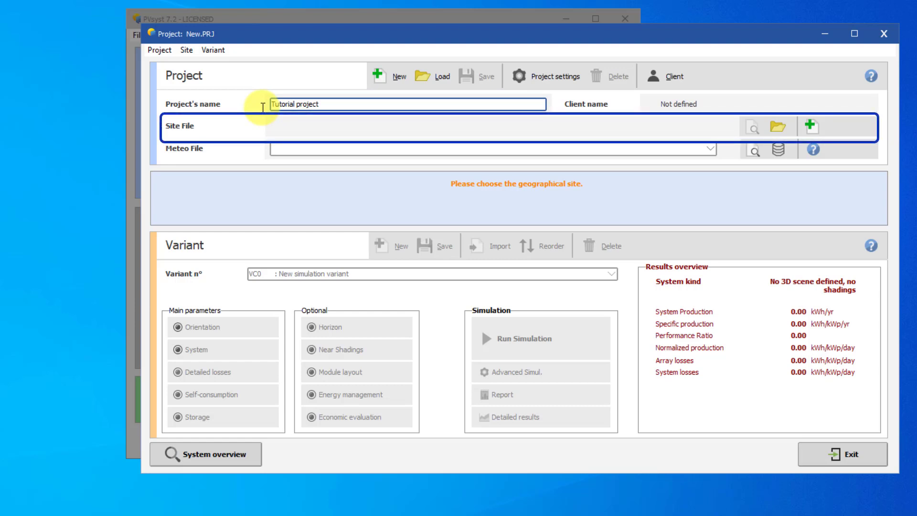
# - Site the project at Geneva/Cointrin with the Geneva_MN80_SYN.MET meteo file
pyautogui.click(778, 127)
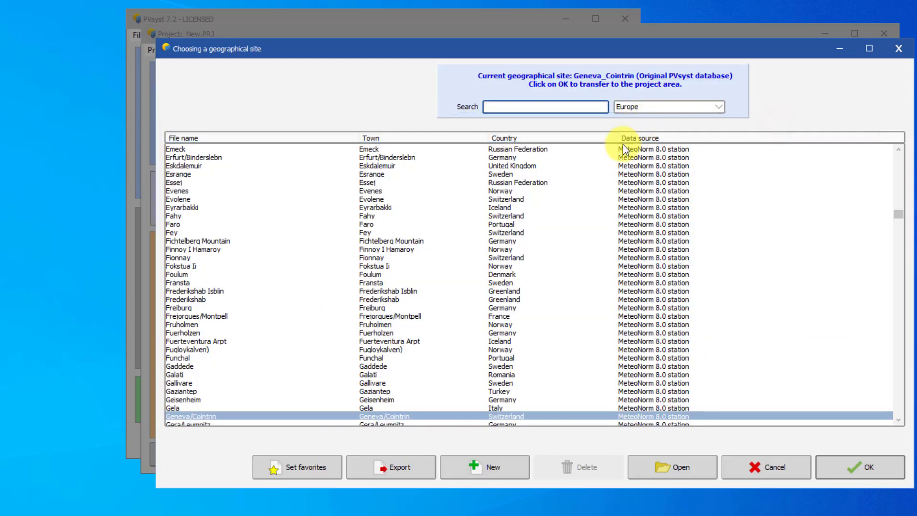
pyautogui.click(844, 472)
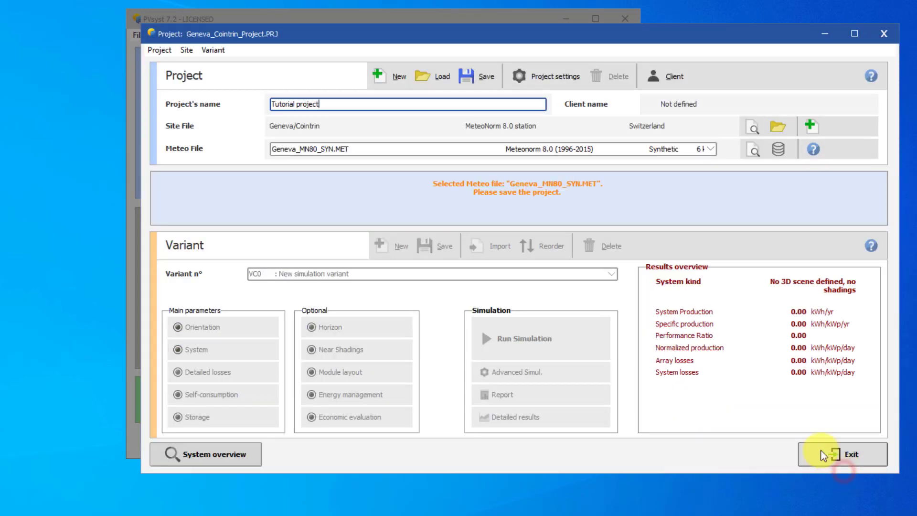
pyautogui.click(710, 152)
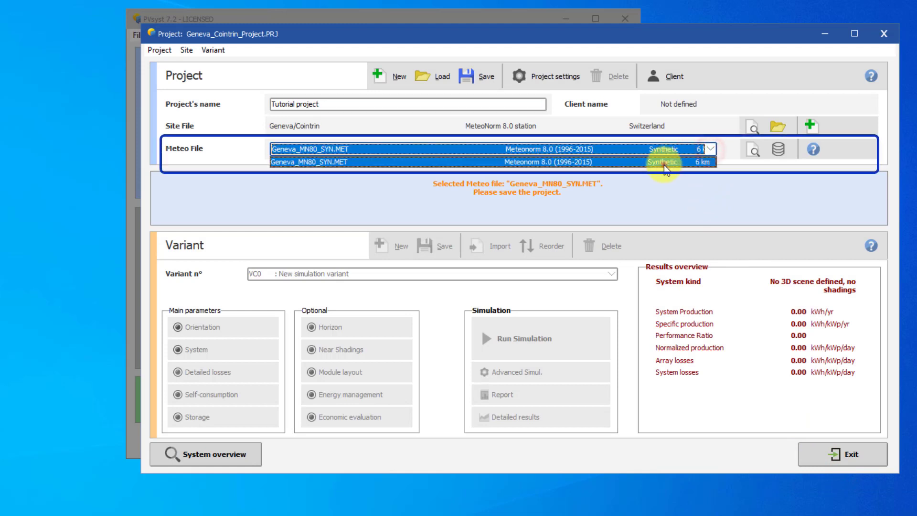
pyautogui.click(666, 164)
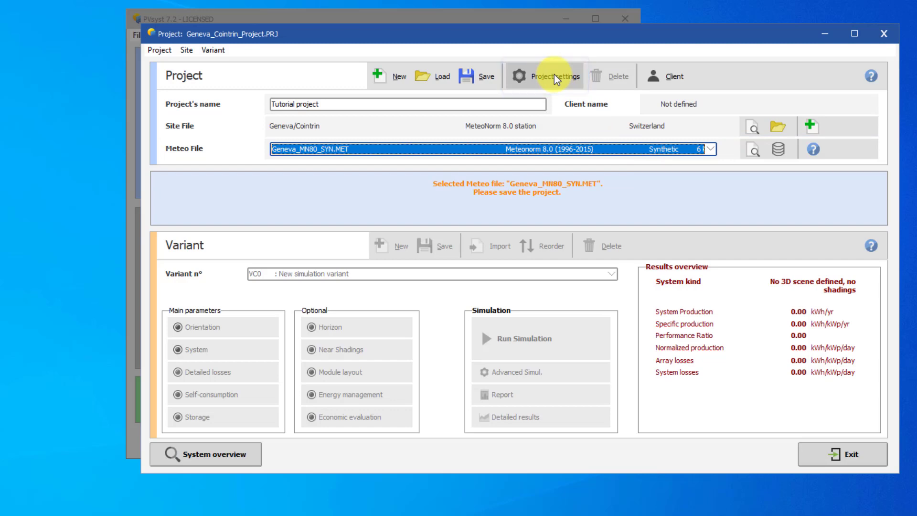
# - Open Project settings to see the design conditions parameters
pyautogui.click(553, 75)
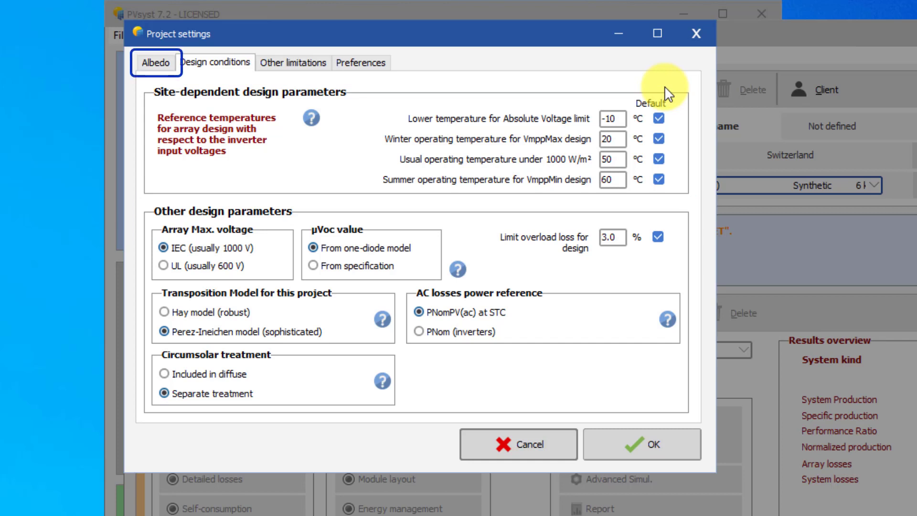
# - Apply a common albedo value of 0.15 to all twelve months
pyautogui.click(158, 65)
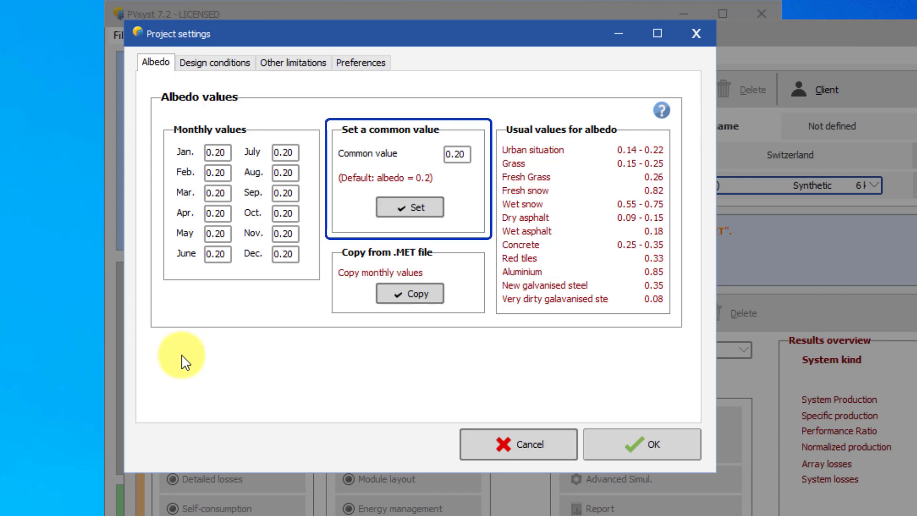
pyautogui.doubleClick(457, 153)
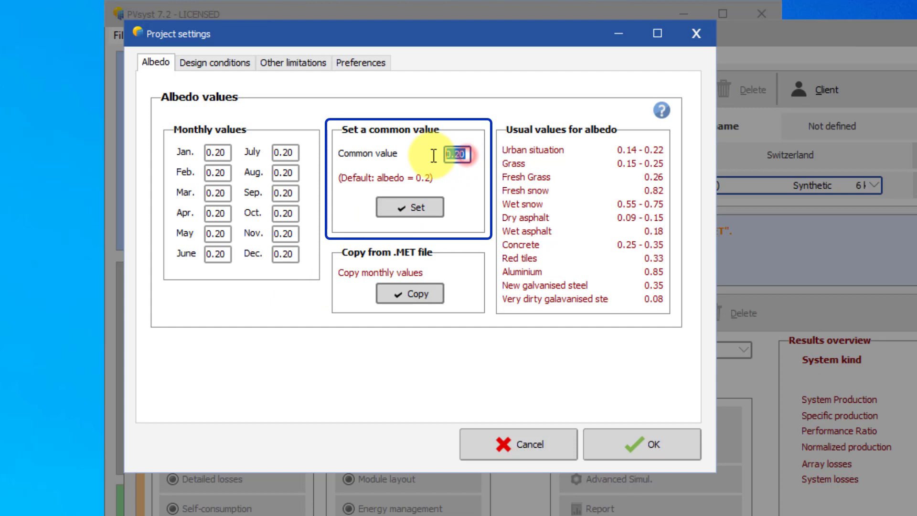
pyautogui.write('0.15')
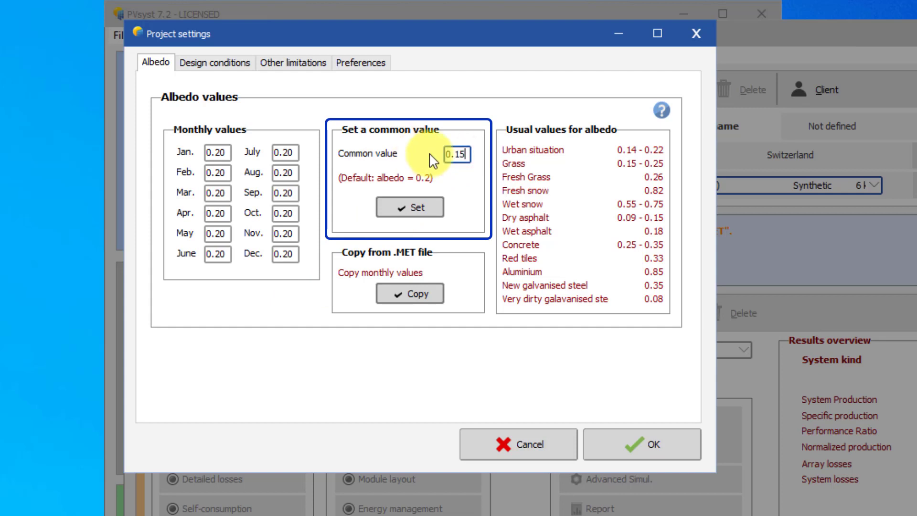
pyautogui.click(422, 201)
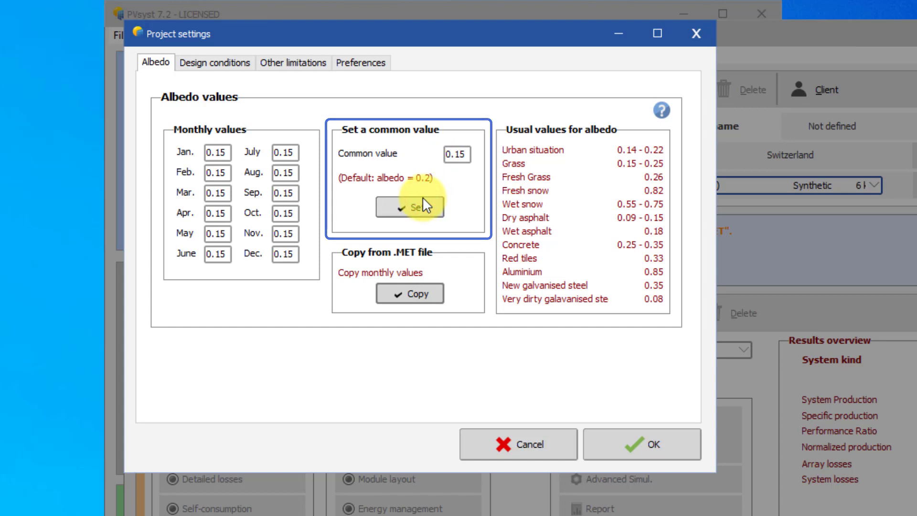
# - Review the Other limitations and Preferences tabs, then cancel Project settings
pyautogui.click(281, 71)
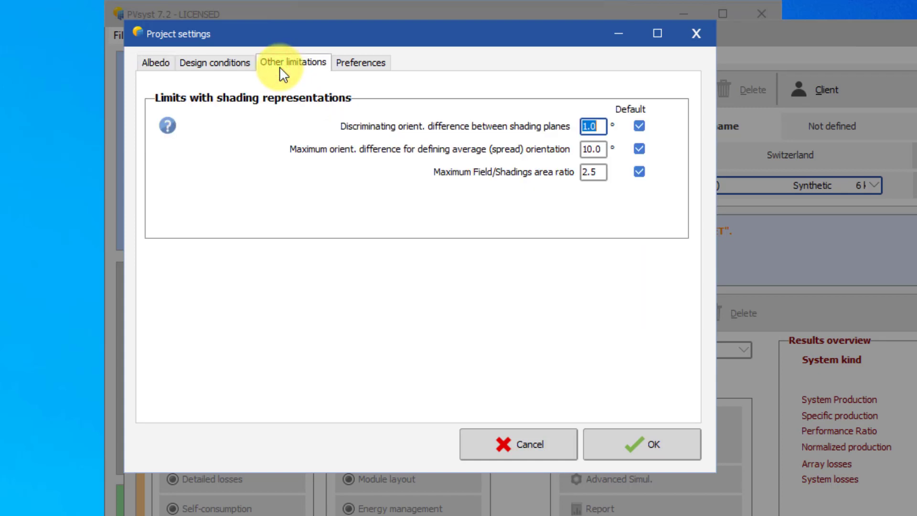
pyautogui.click(360, 65)
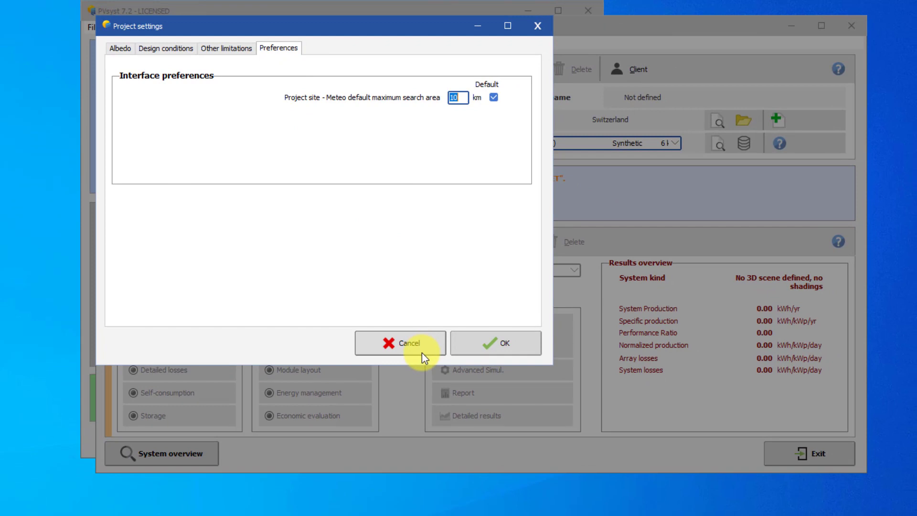
pyautogui.click(422, 351)
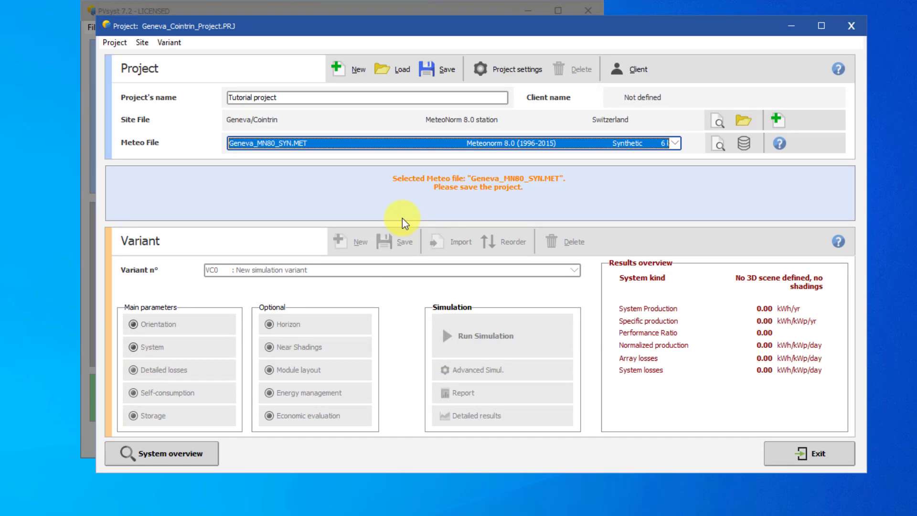
# - Save 'Tutorial project' under the file name Geneva_Cointrin_Project
pyautogui.click(431, 66)
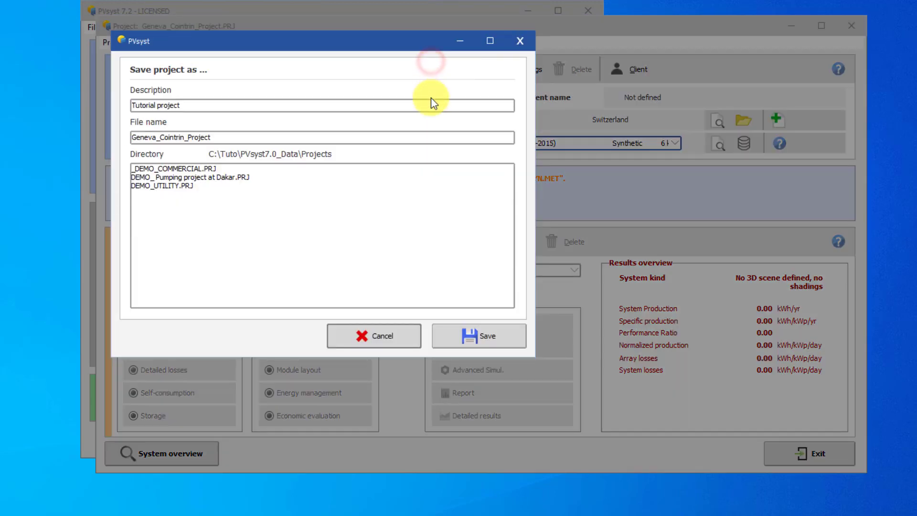
pyautogui.click(509, 334)
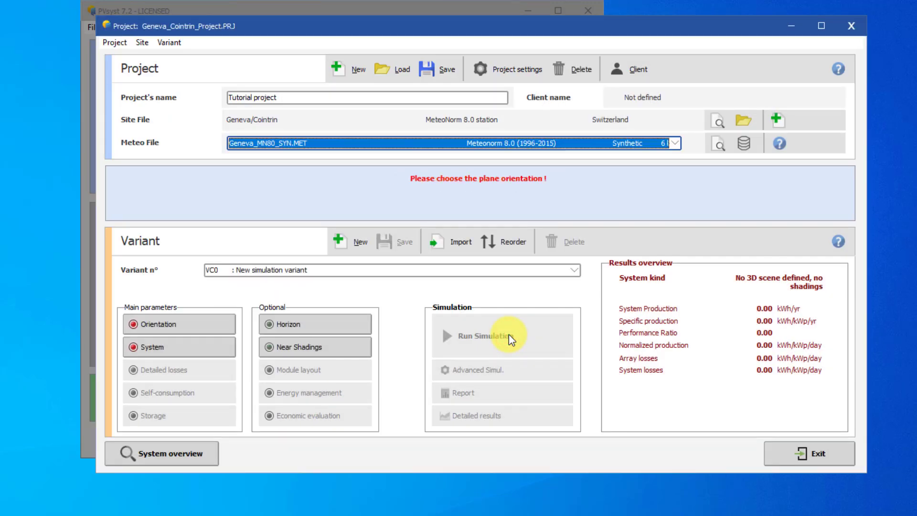
# - Load _DEMO_RESIDENTIAL.PRJ from the Grid-Connected Projects list
pyautogui.click(385, 70)
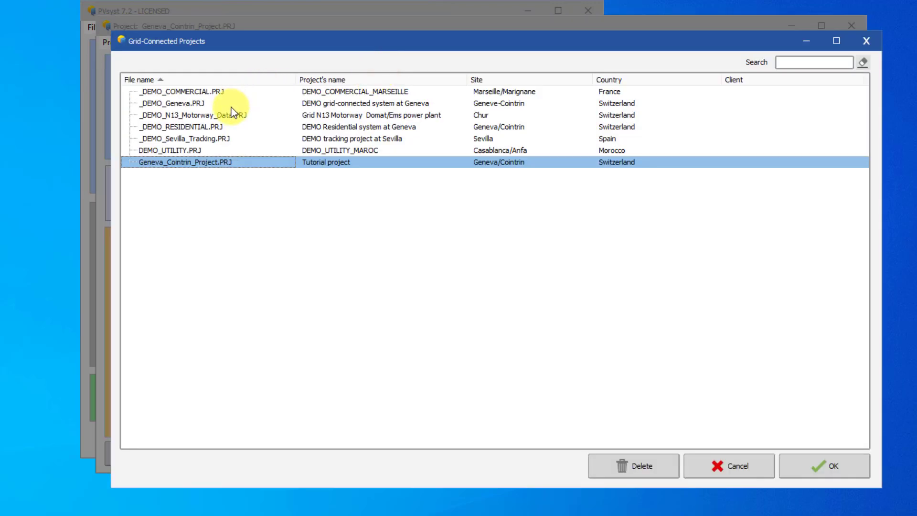
pyautogui.click(229, 127)
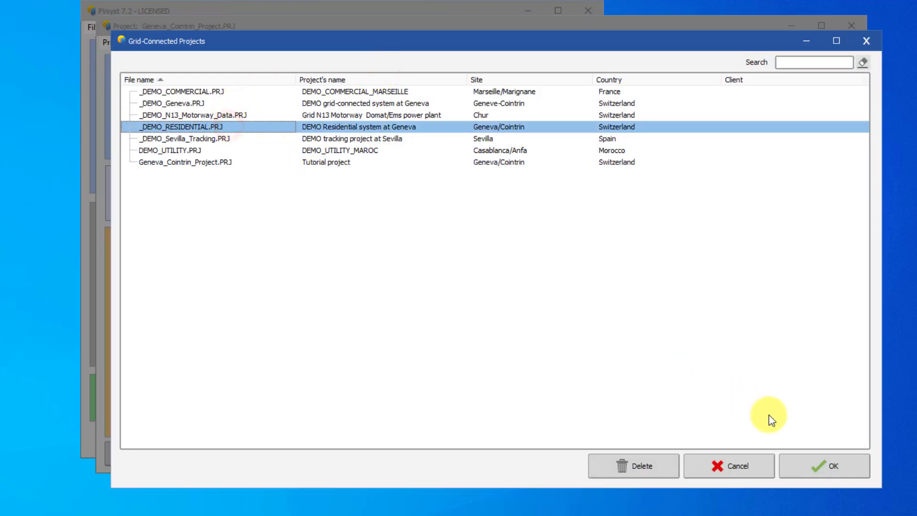
pyautogui.click(808, 459)
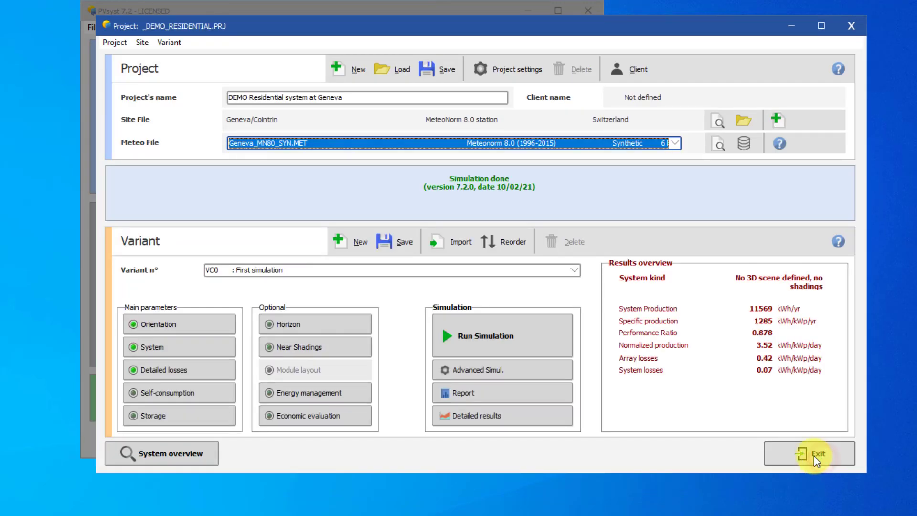
pyautogui.click(575, 271)
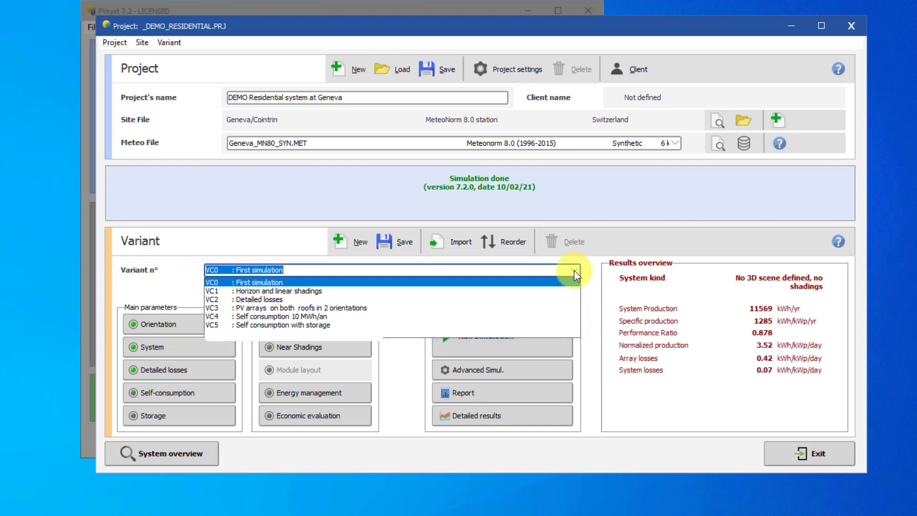
pyautogui.click(574, 271)
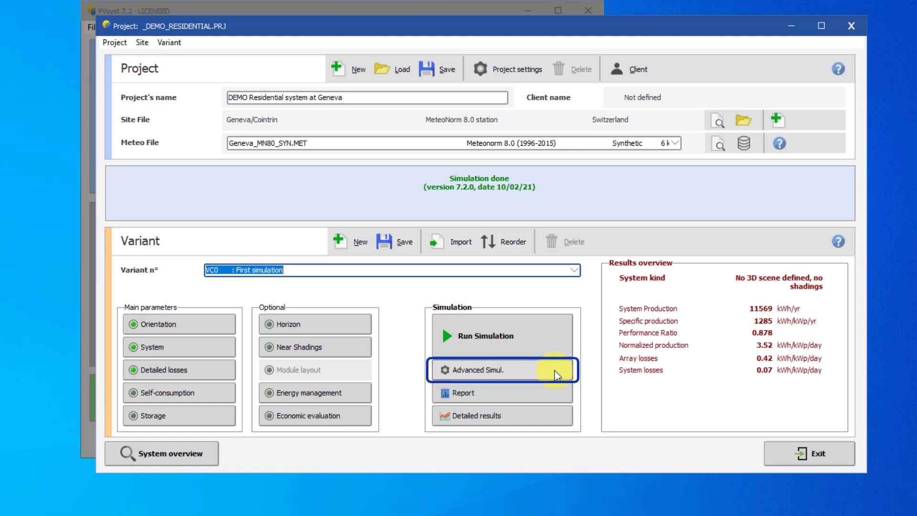
pyautogui.click(555, 371)
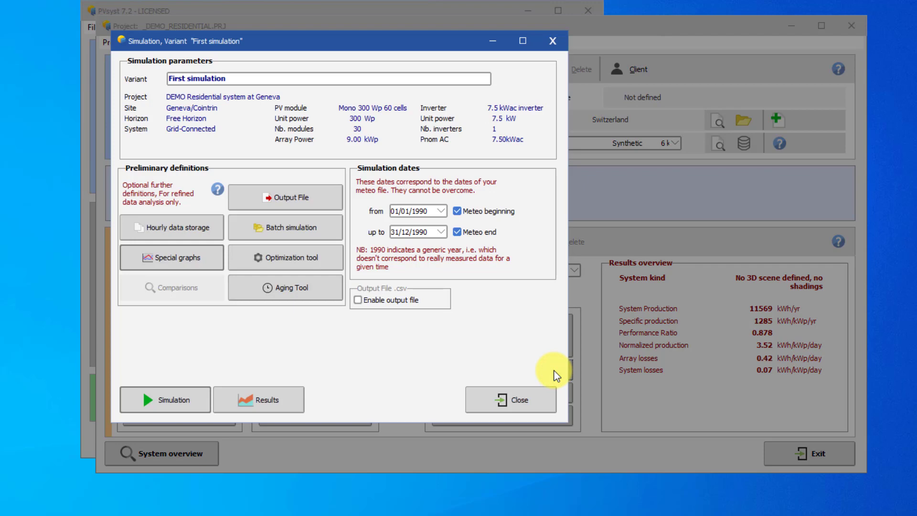
pyautogui.click(510, 400)
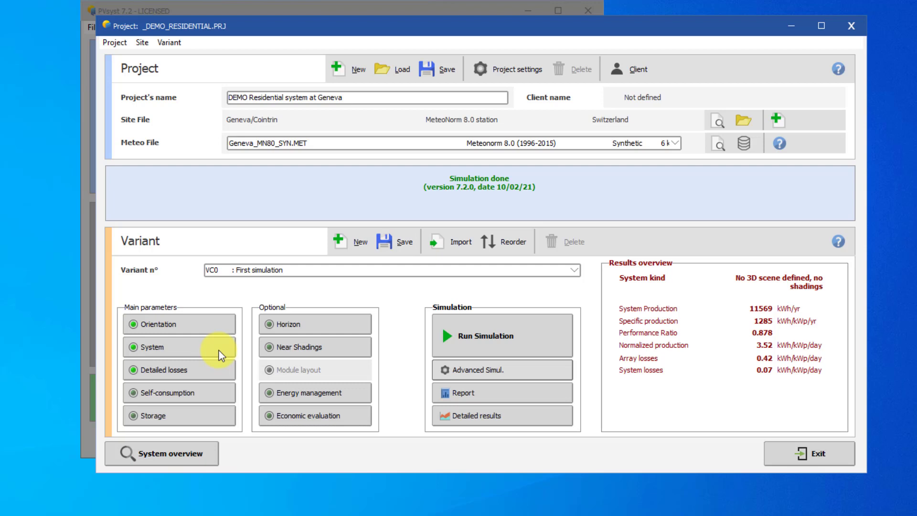
# - Change the first variant's plane tilt from 25° to 5° and accept the orientation
pyautogui.click(175, 324)
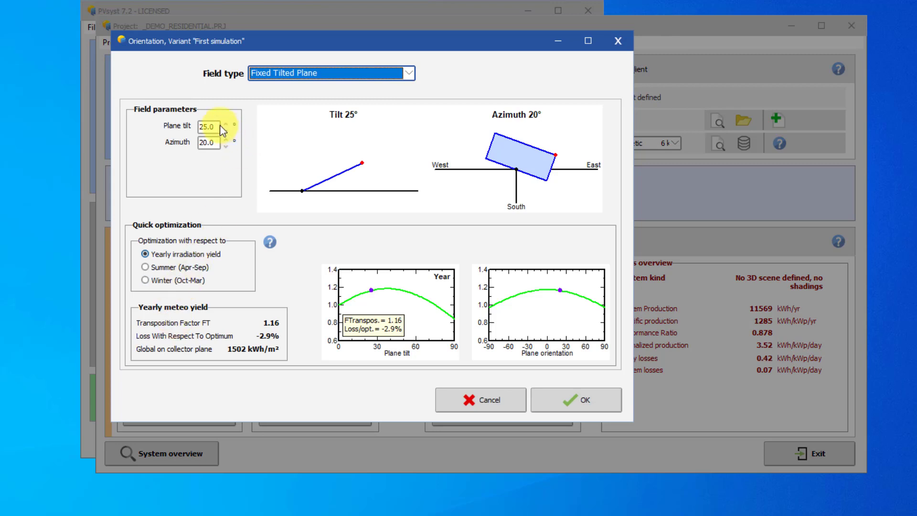
pyautogui.moveTo(217, 127); pyautogui.dragTo(172, 126)
pyautogui.write('5')
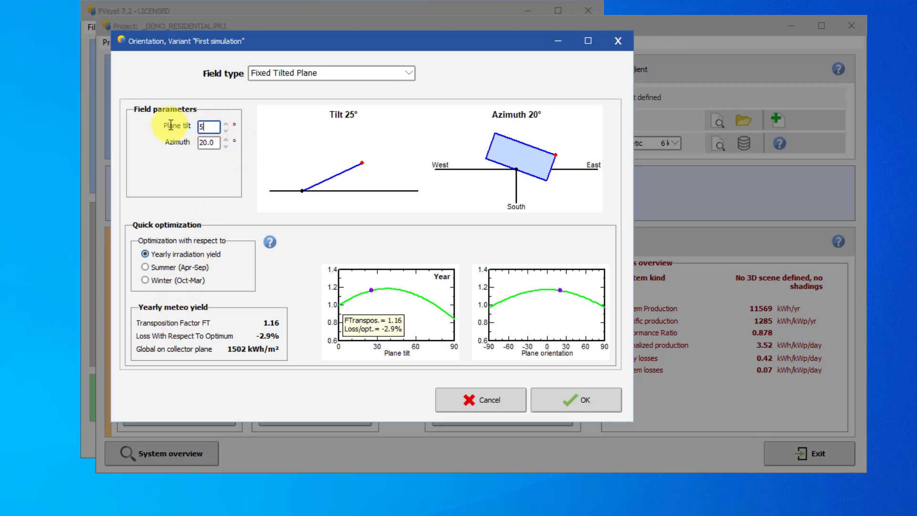
pyautogui.press('Return')
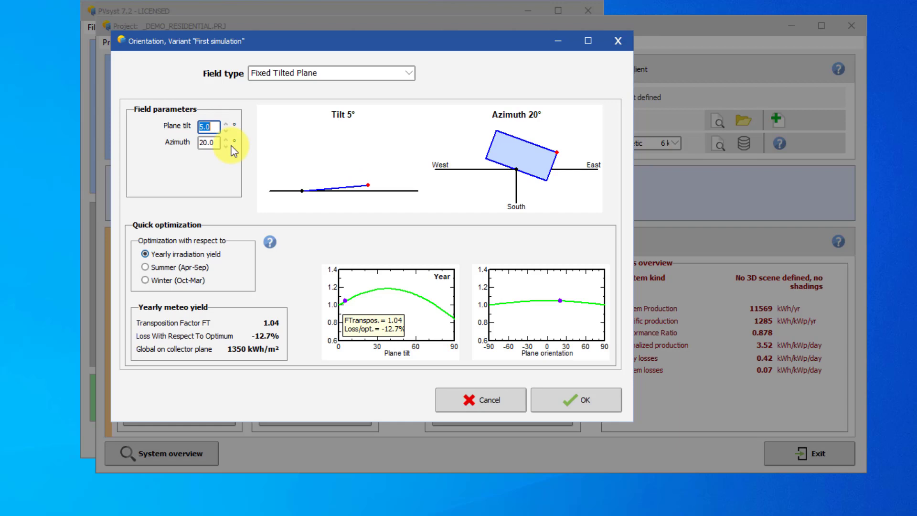
pyautogui.click(564, 399)
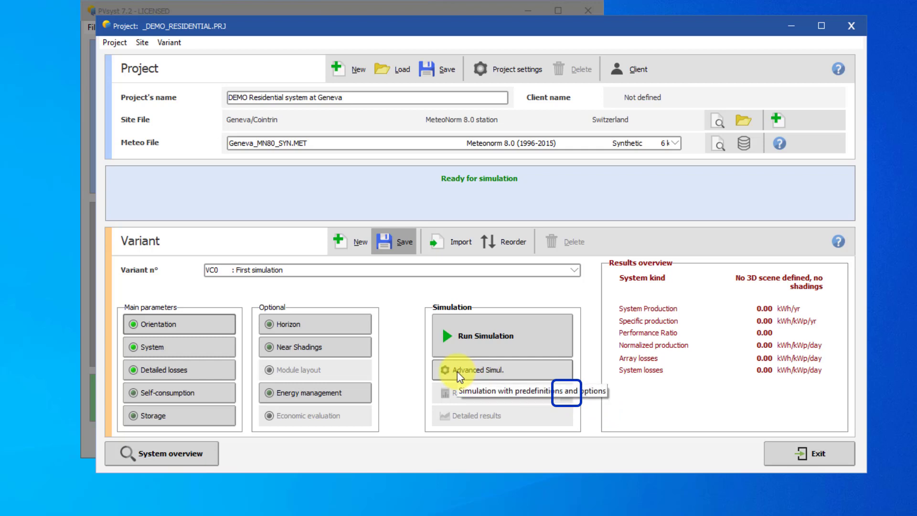
pyautogui.moveTo(567, 393)
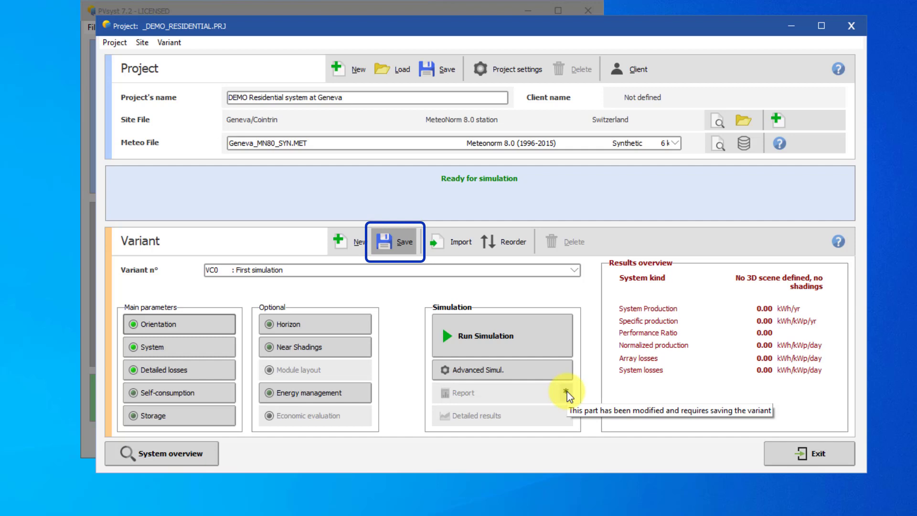
# - Save the modified First simulation variant as new variant VC6
pyautogui.click(403, 232)
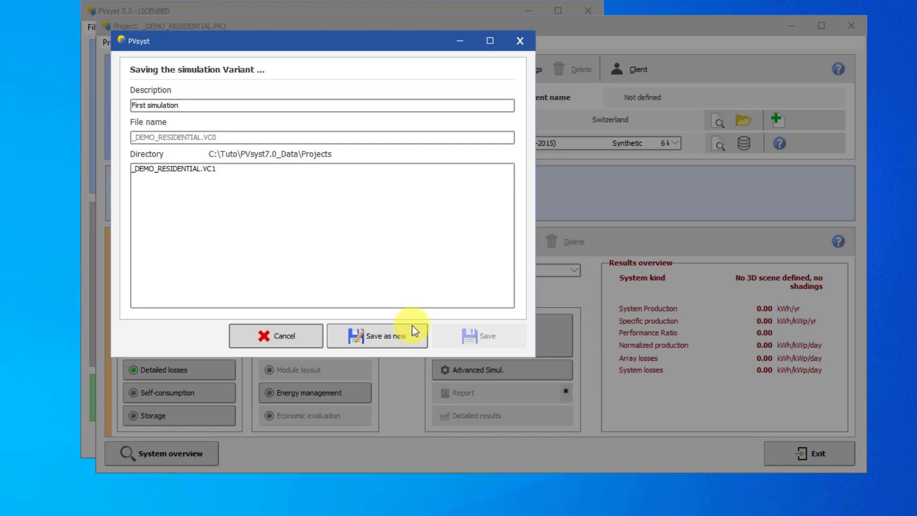
pyautogui.click(414, 331)
pyautogui.click(462, 334)
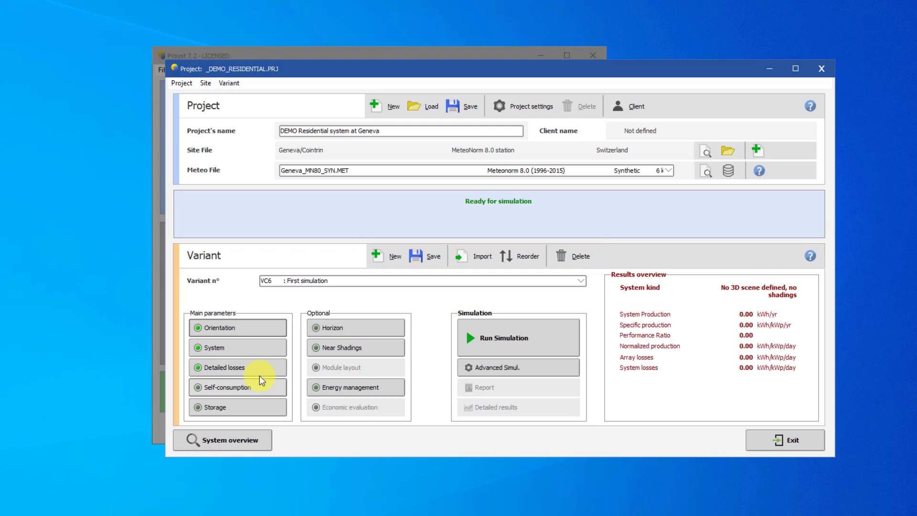
# - Run the hourly simulation for variant VC6 with its results window open
pyautogui.click(528, 333)
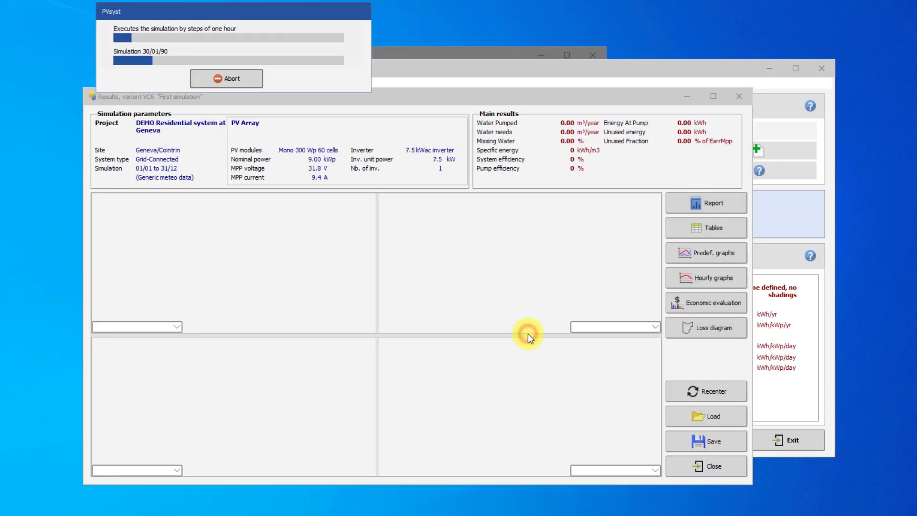